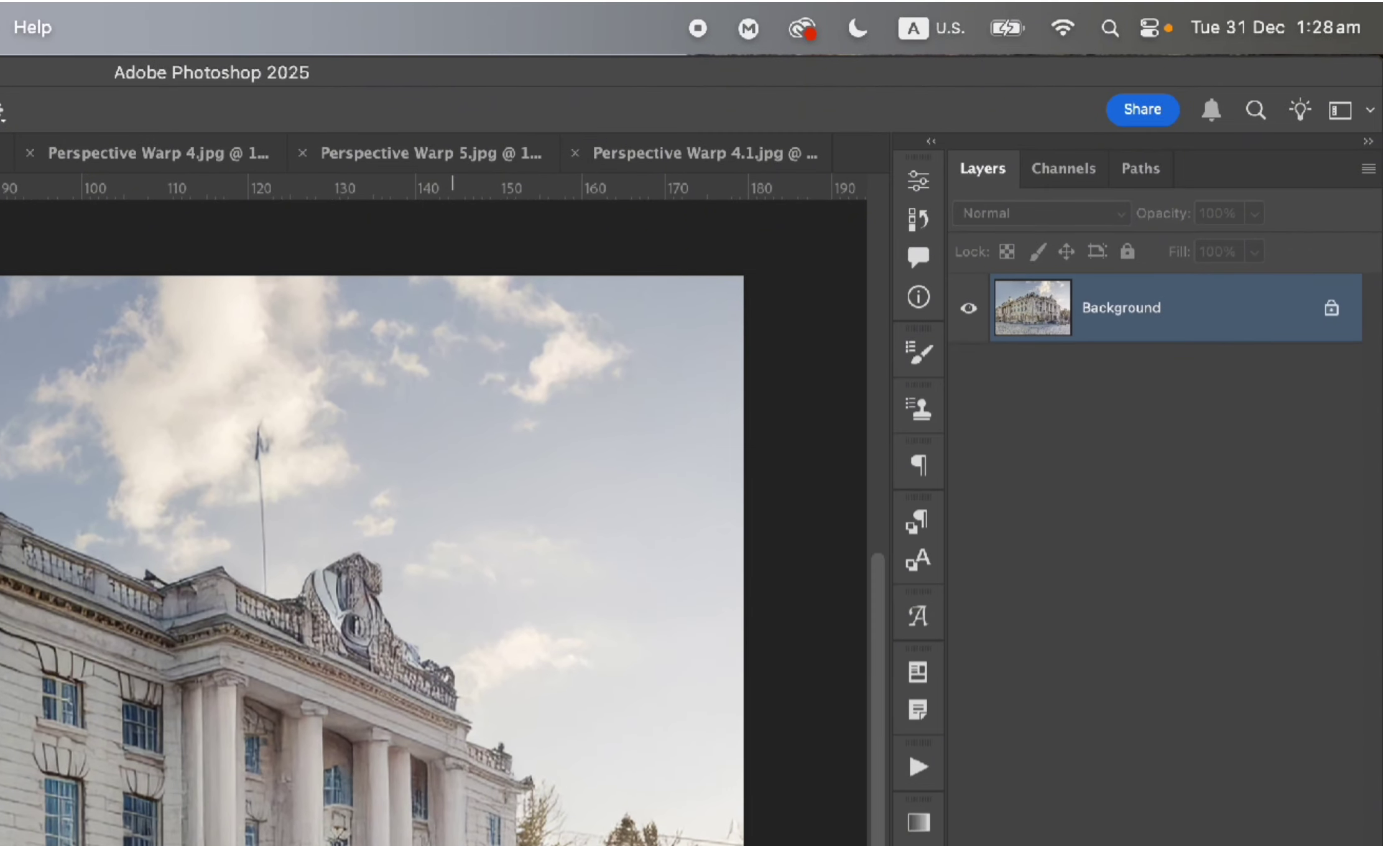
# Step: Unlock the Background layer of Perspective Warp 1.jpg and convert it to a smart object
pyautogui.click(1332, 311)
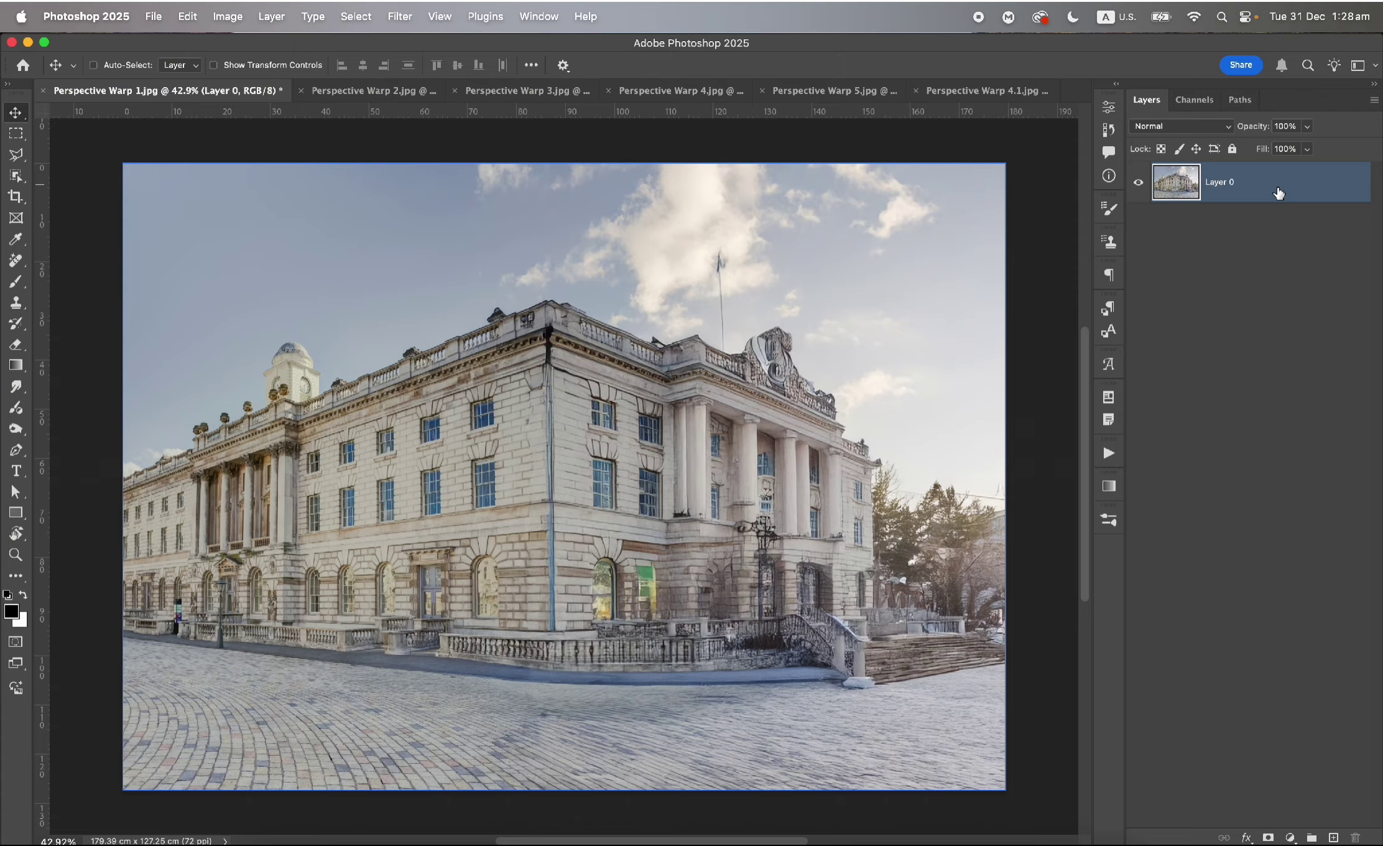
pyautogui.rightClick(1278, 189)
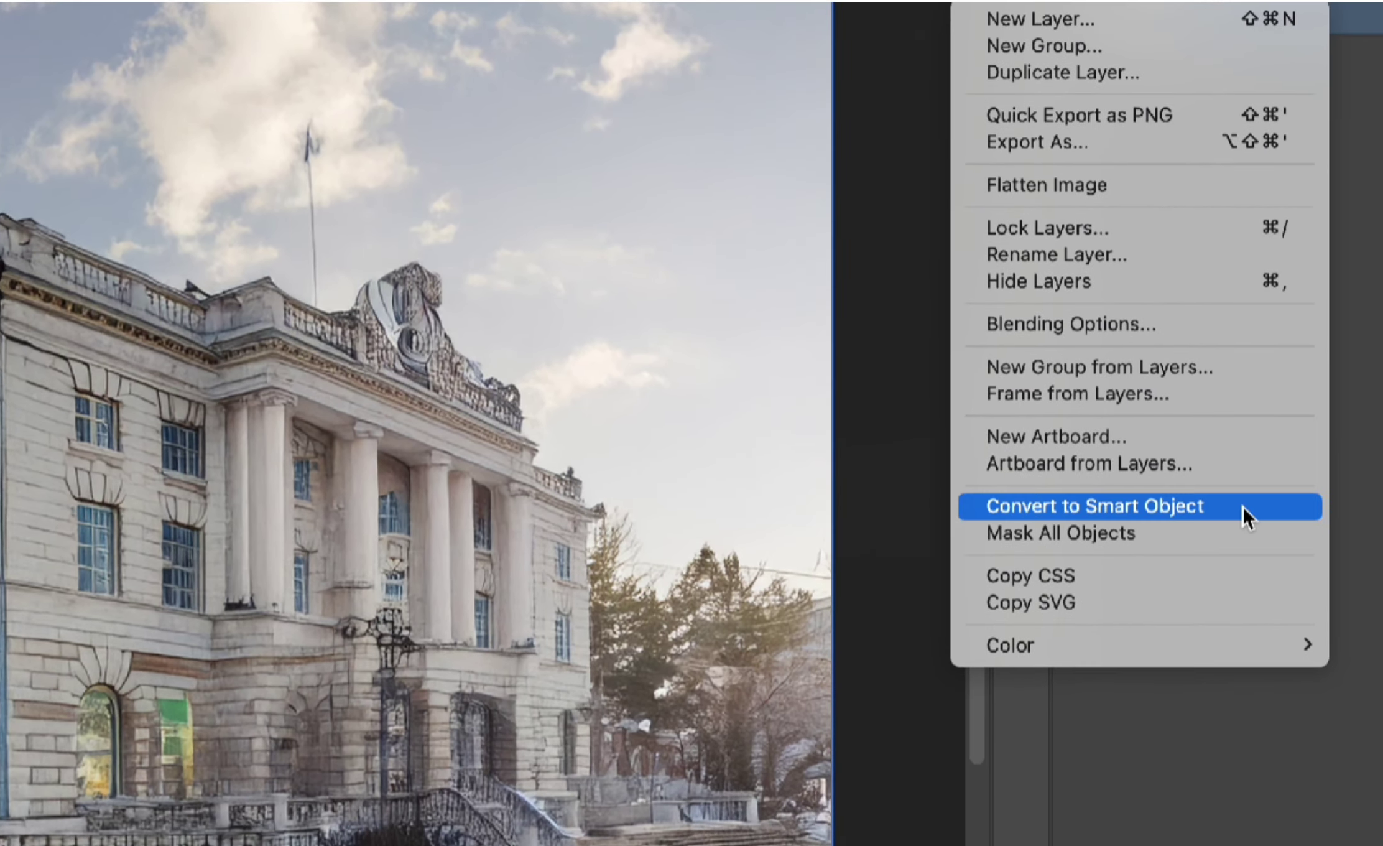
pyautogui.click(1229, 461)
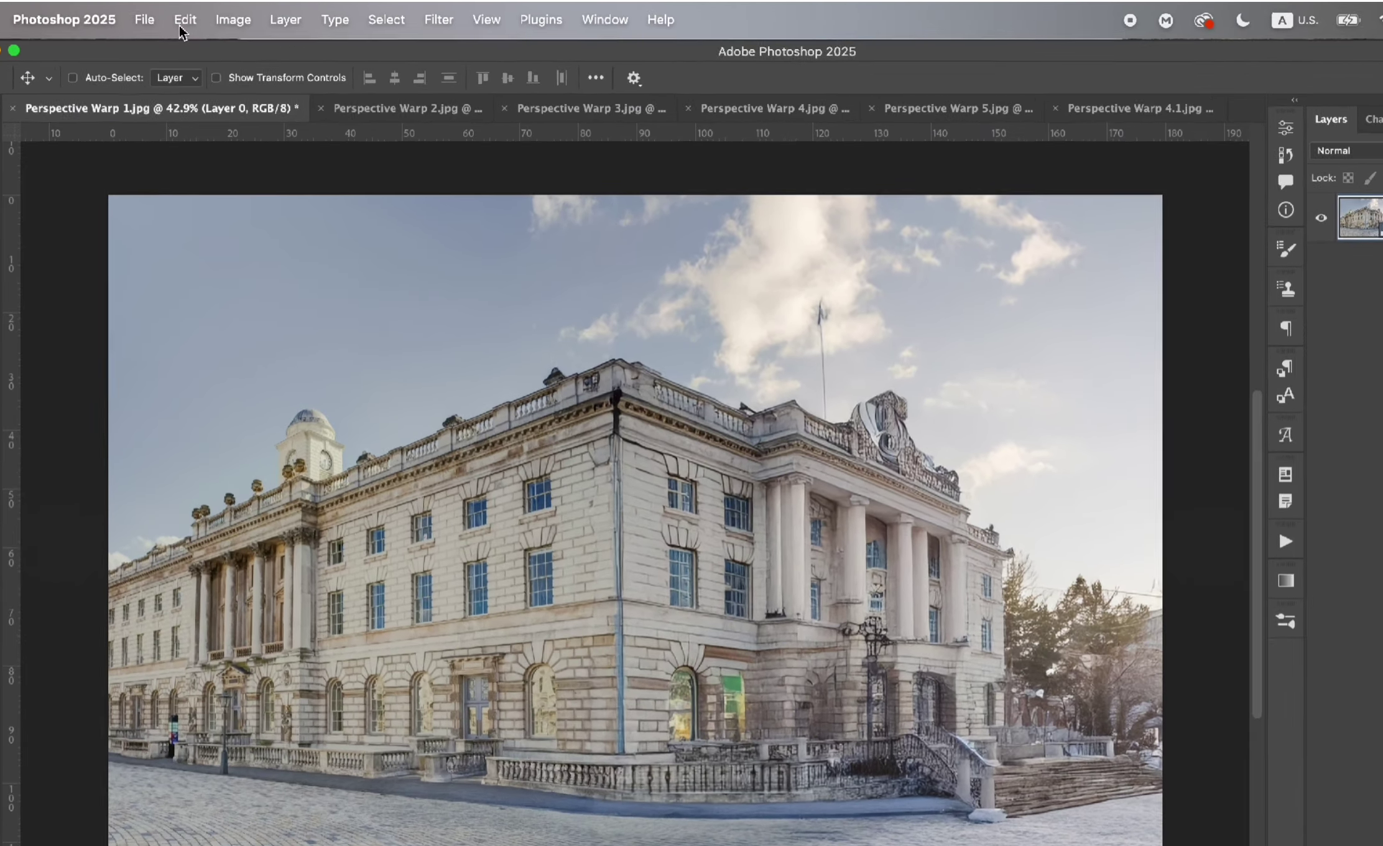
# Step: Start Perspective Warp and fit a layout quad over the building's left facade, from beyond the image edge to the building's corner, following its perspective
pyautogui.click(183, 20)
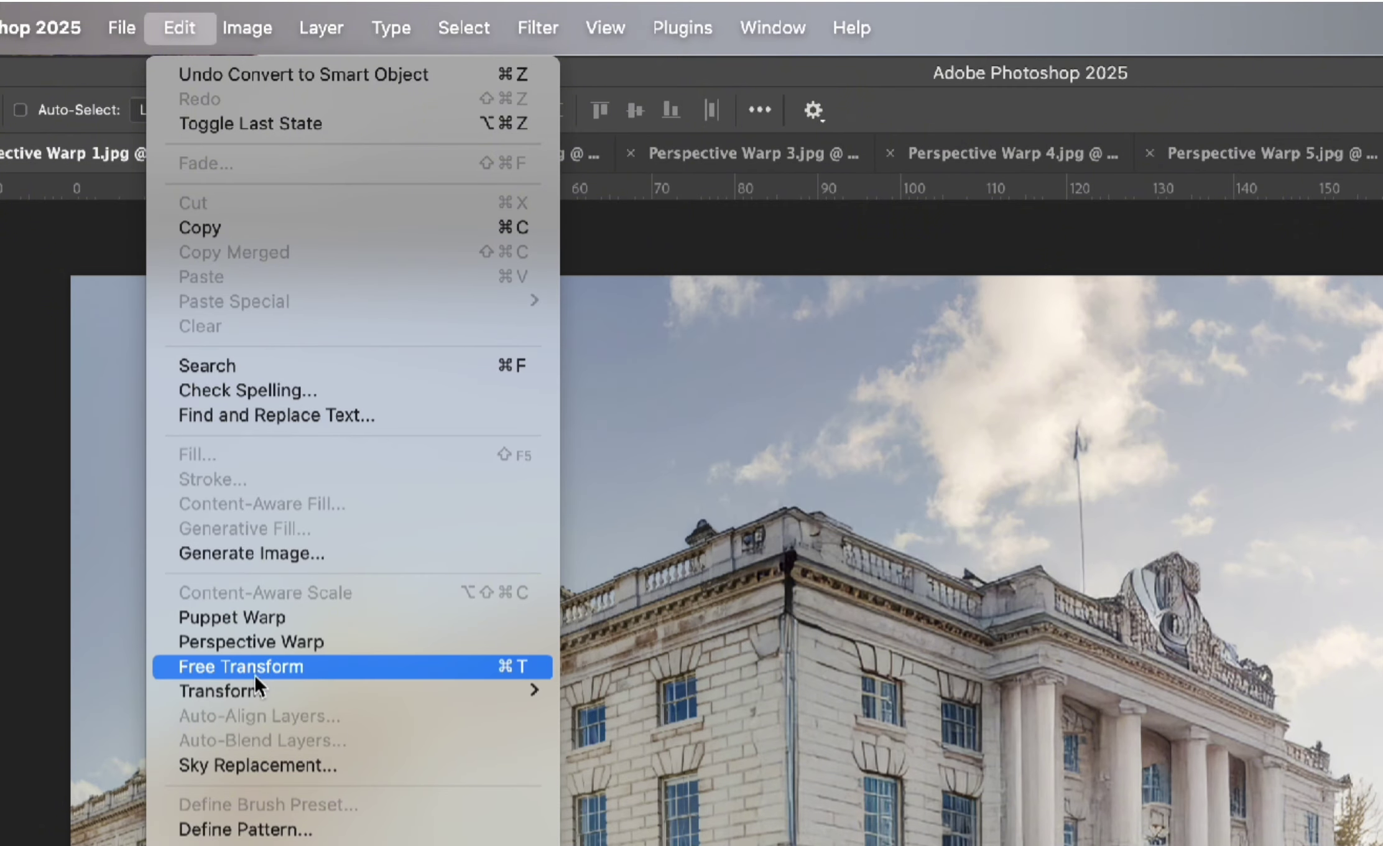
pyautogui.click(254, 641)
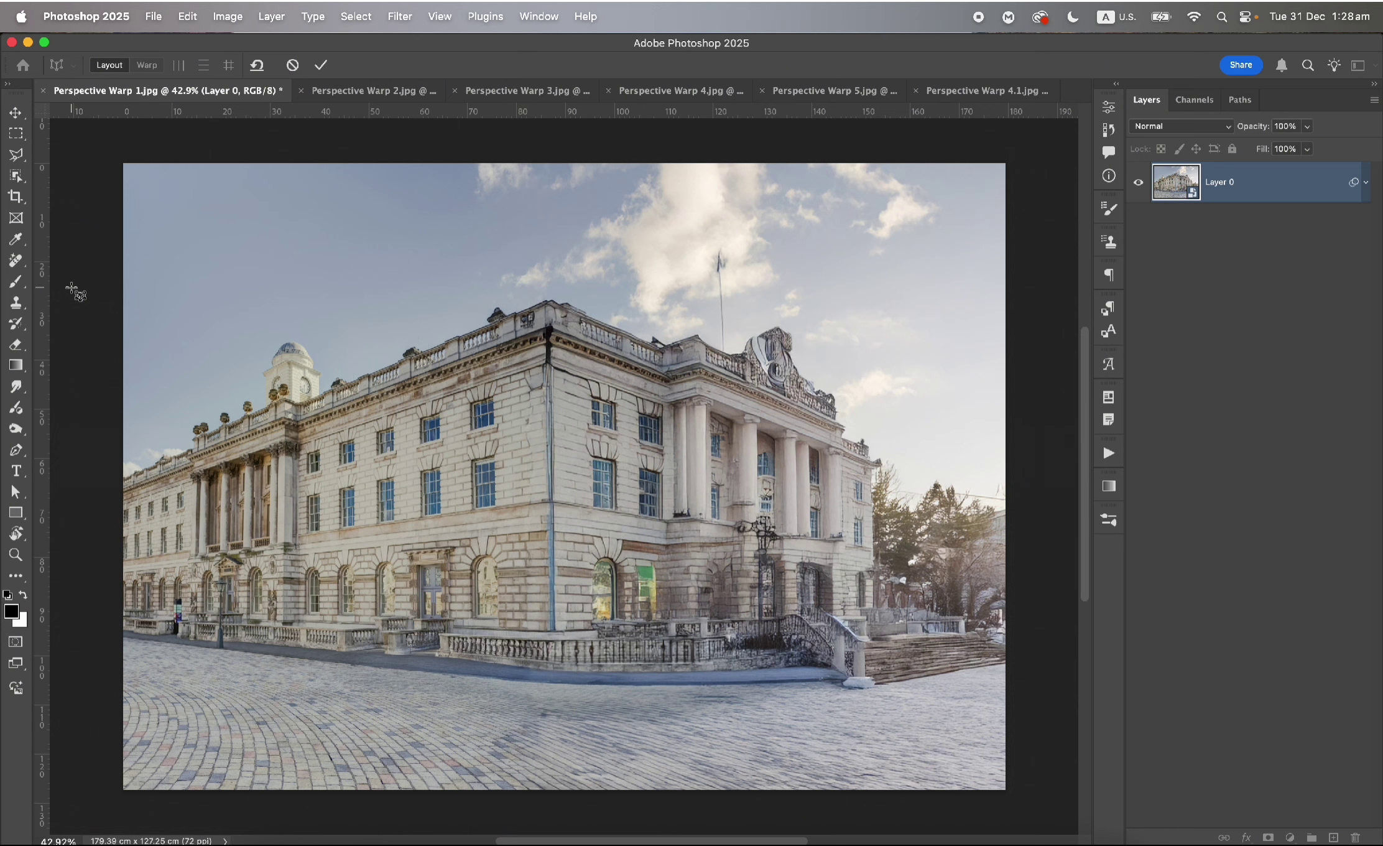
pyautogui.press('l')
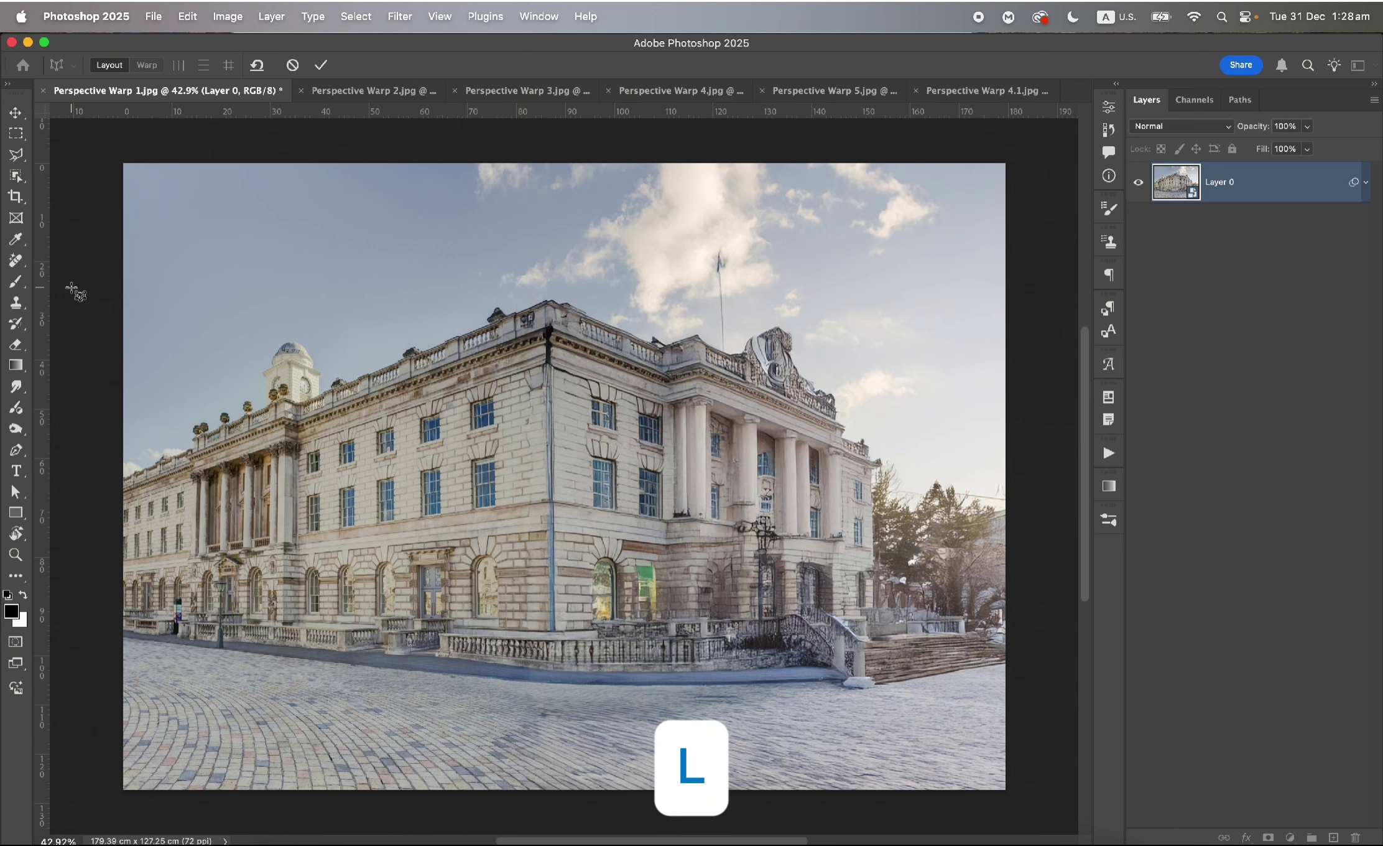
pyautogui.press('w')
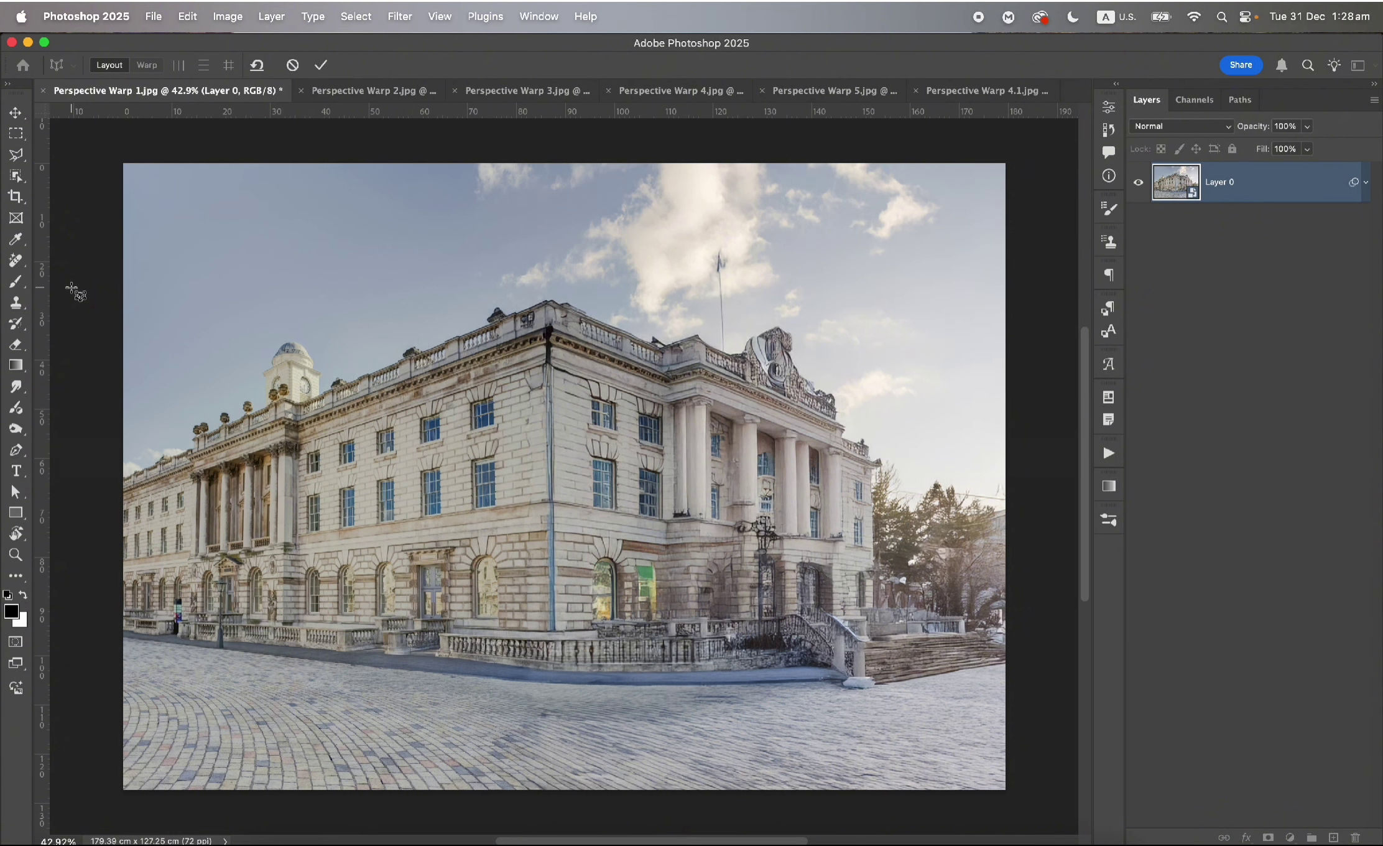
pyautogui.moveTo(72, 290); pyautogui.dragTo(552, 673)
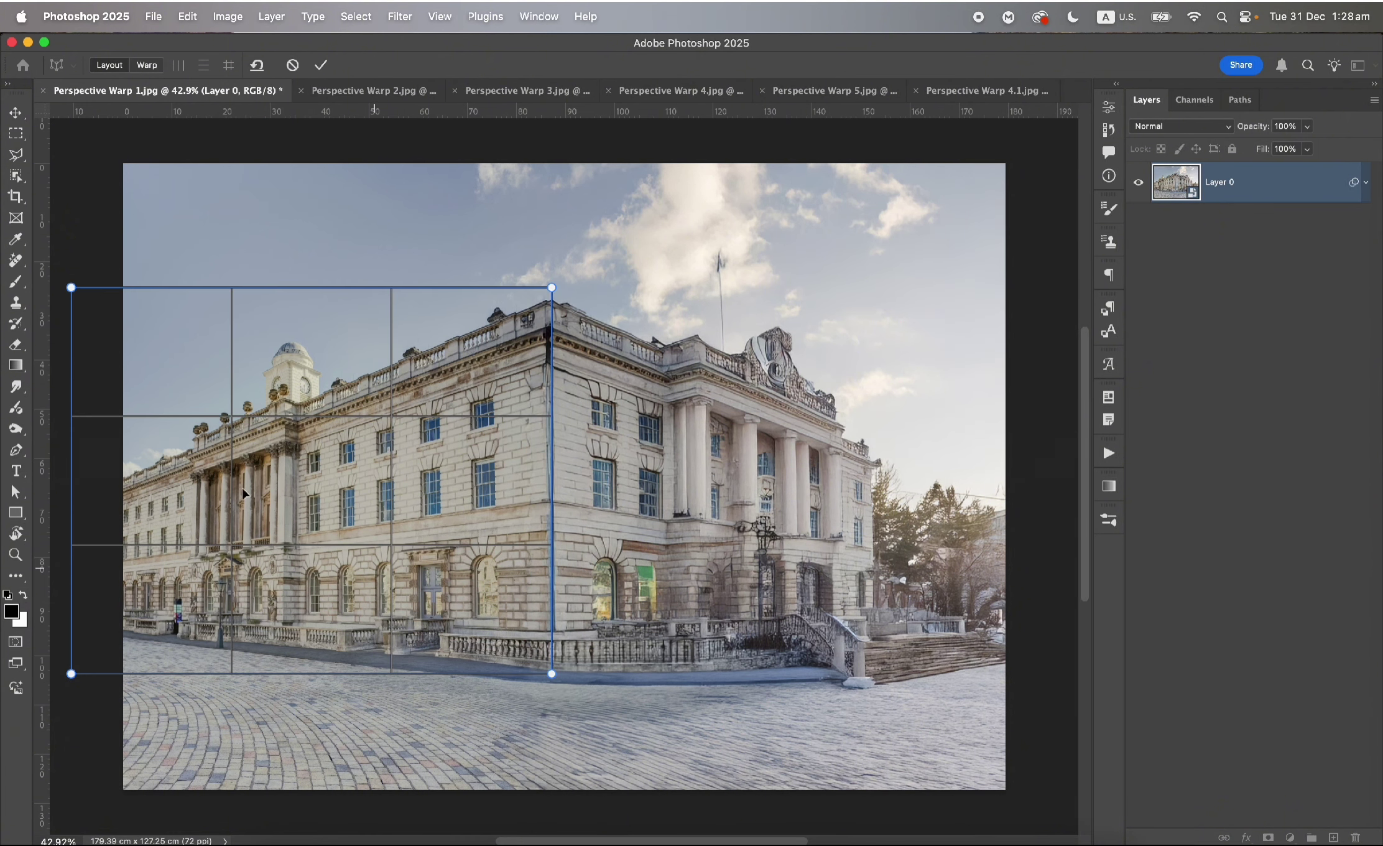
pyautogui.moveTo(71, 287); pyautogui.dragTo(73, 383)
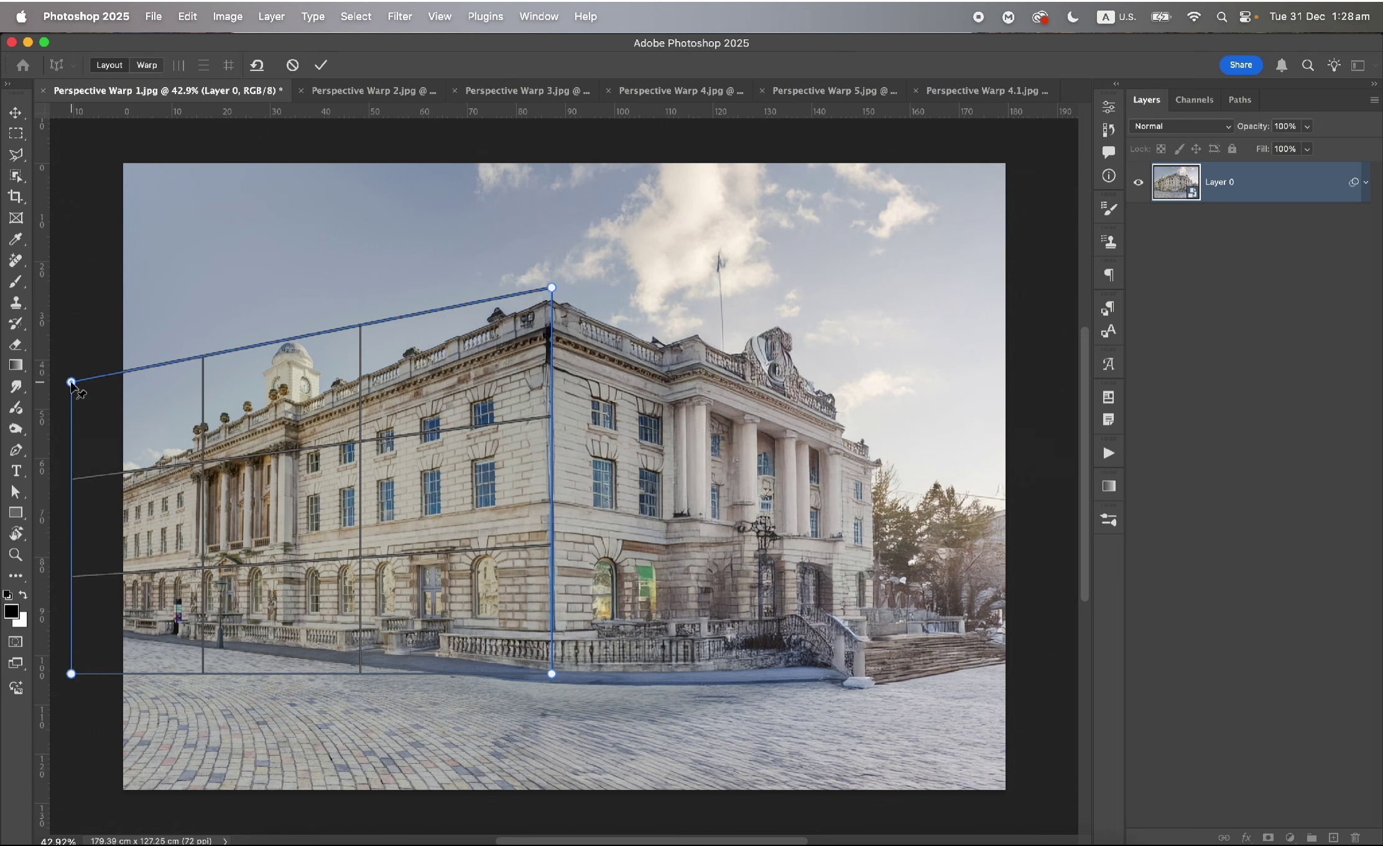
pyautogui.moveTo(552, 288); pyautogui.dragTo(550, 192)
pyautogui.moveTo(71, 381); pyautogui.dragTo(74, 396)
pyautogui.moveTo(71, 673); pyautogui.dragTo(74, 631)
# Step: Add a second quad over the right facade, joined at the building's corner and matched to its perspective, and switch to Warp mode
pyautogui.moveTo(567, 230); pyautogui.dragTo(1053, 678)
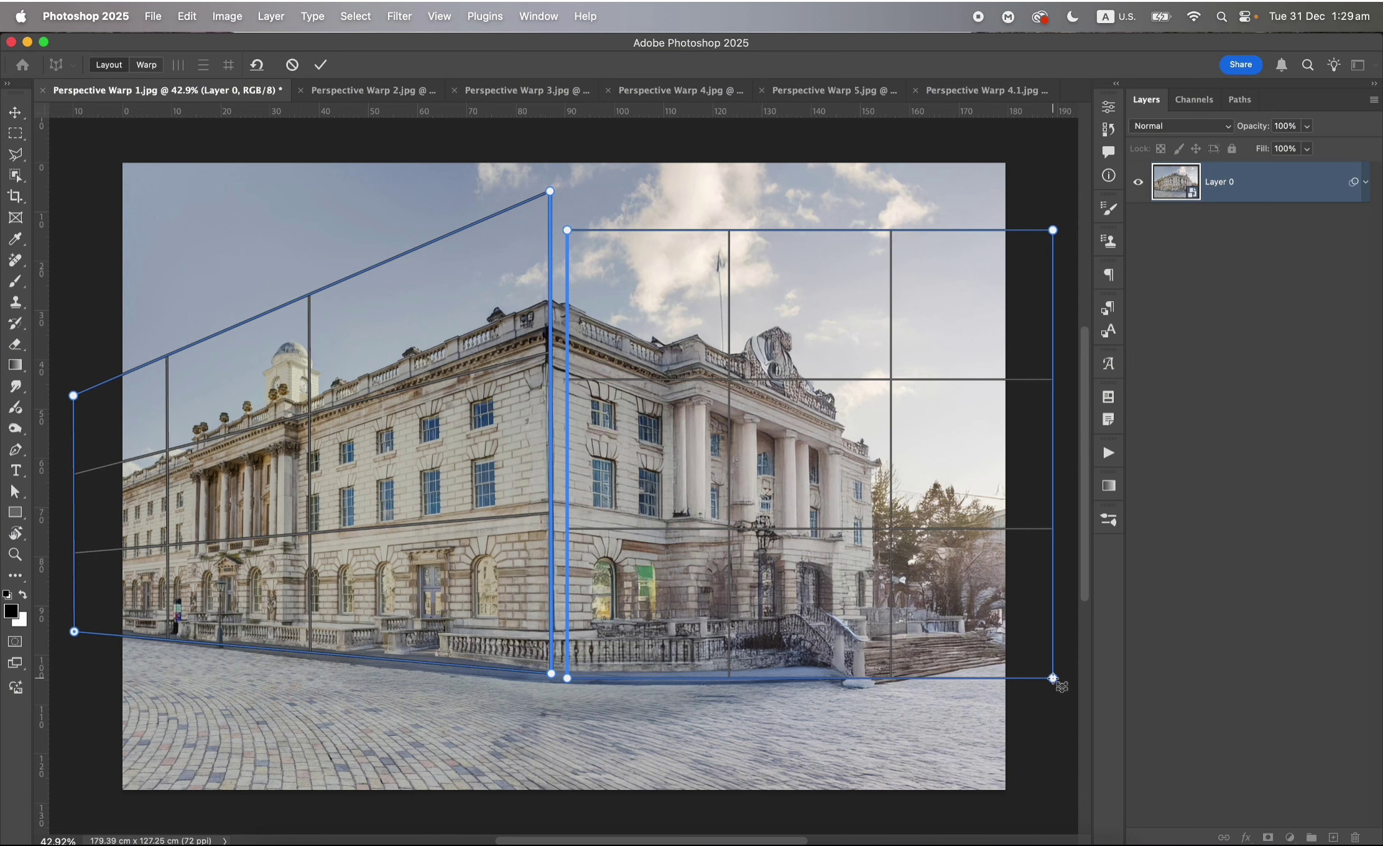
pyautogui.moveTo(1053, 677); pyautogui.dragTo(1053, 677)
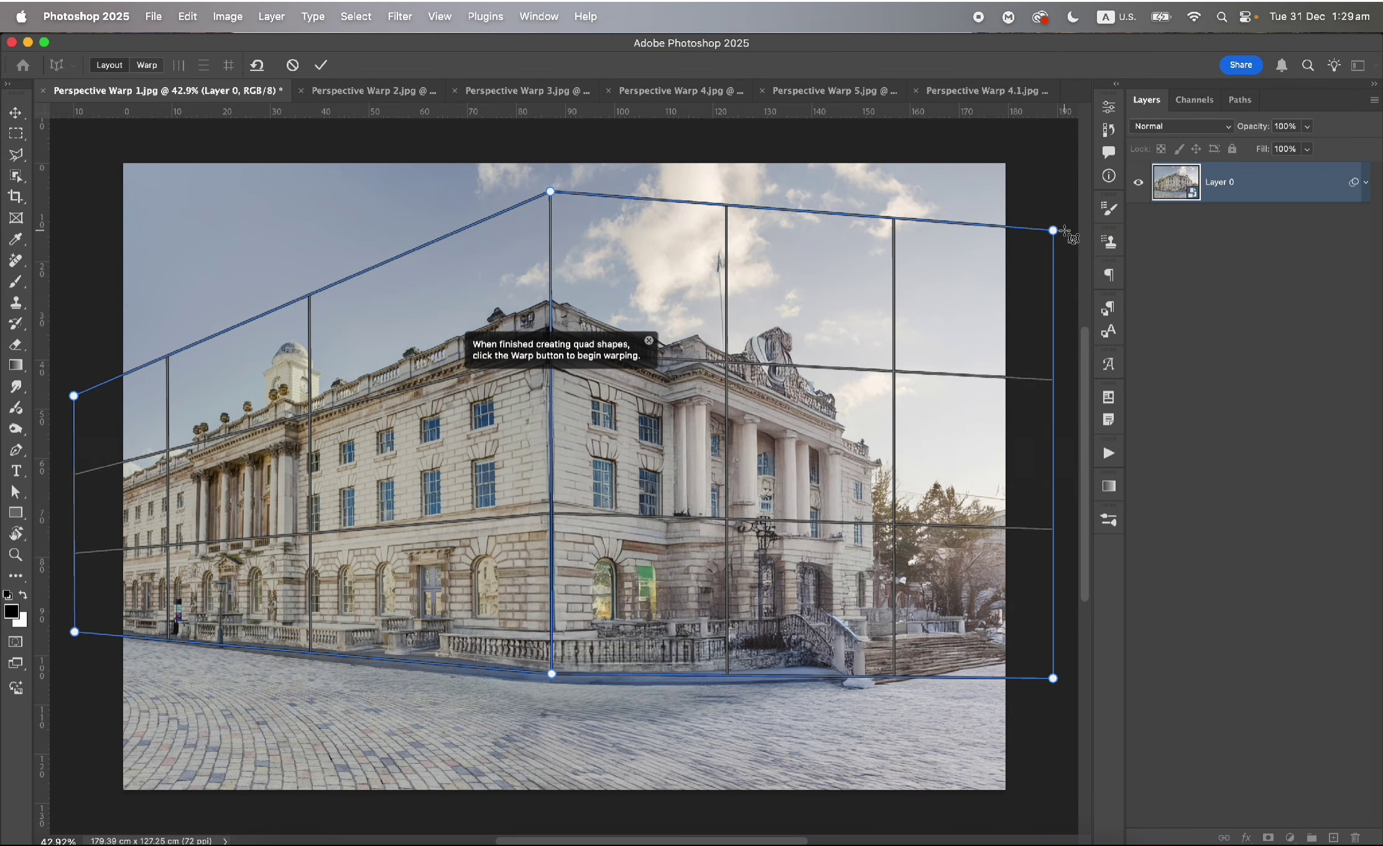
pyautogui.moveTo(1052, 230); pyautogui.dragTo(1051, 415)
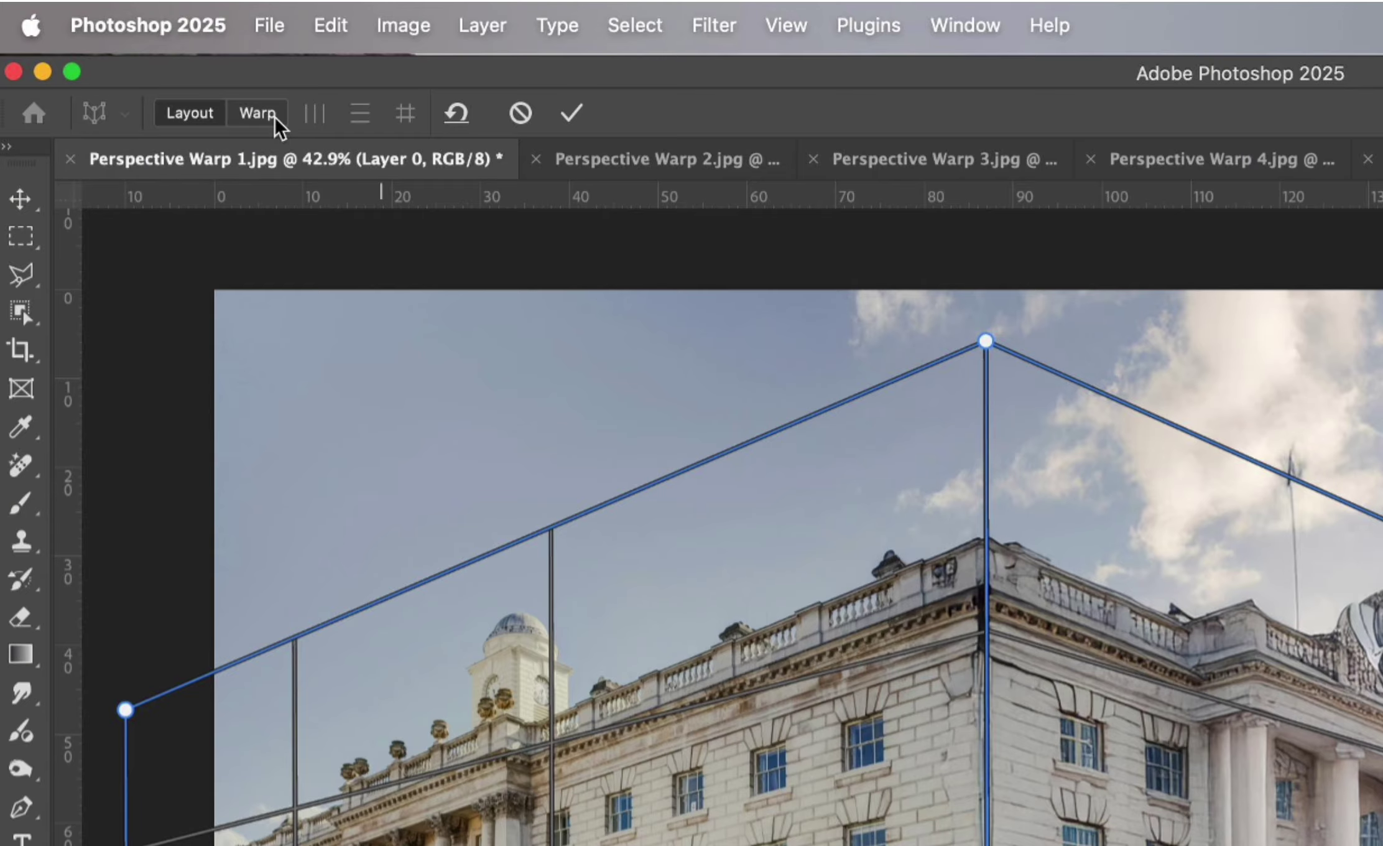
pyautogui.click(274, 118)
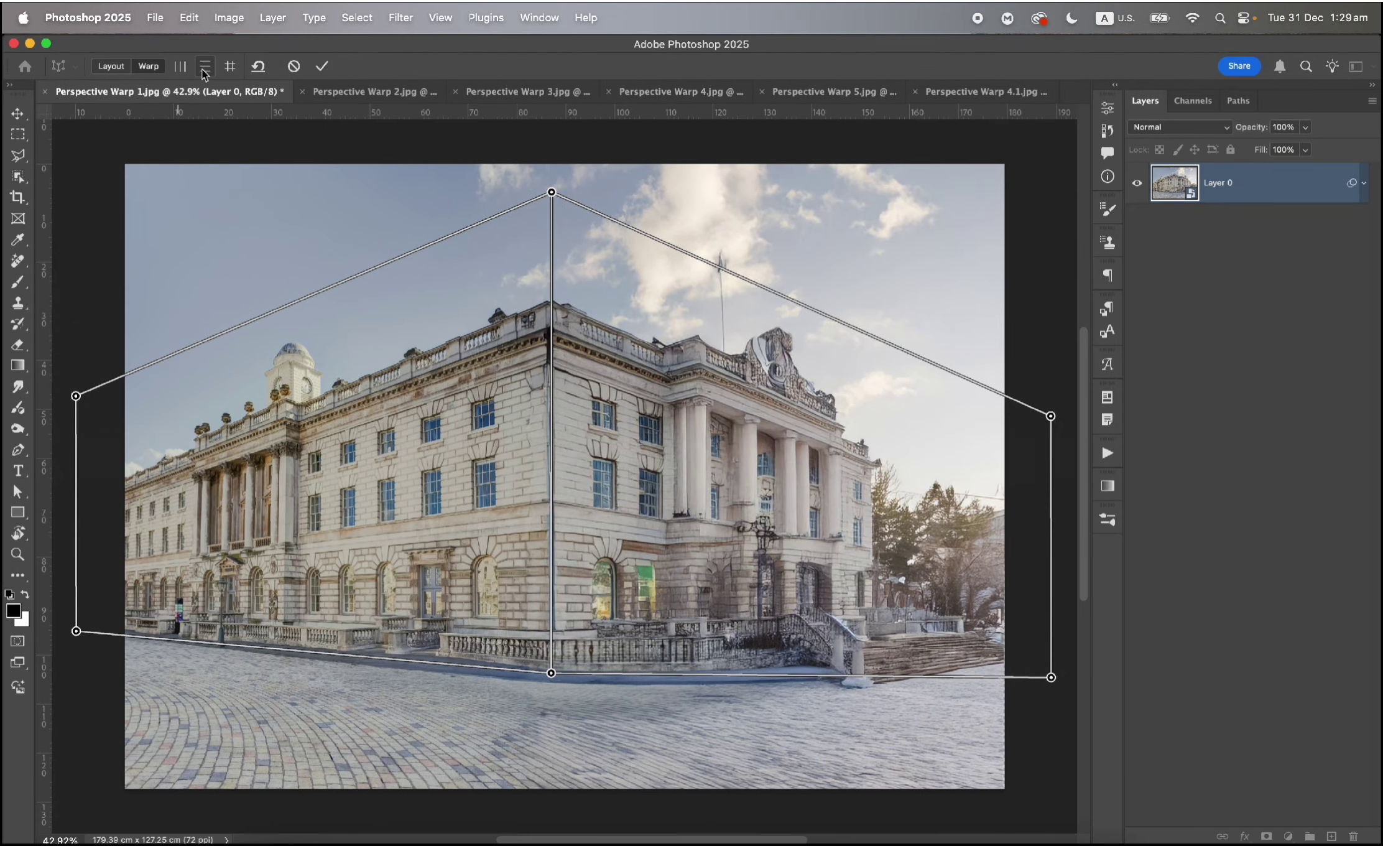
# Step: Try automatic horizontal levelling, then combined horizontal and vertical auto warping, resetting the quads after each
pyautogui.click(205, 70)
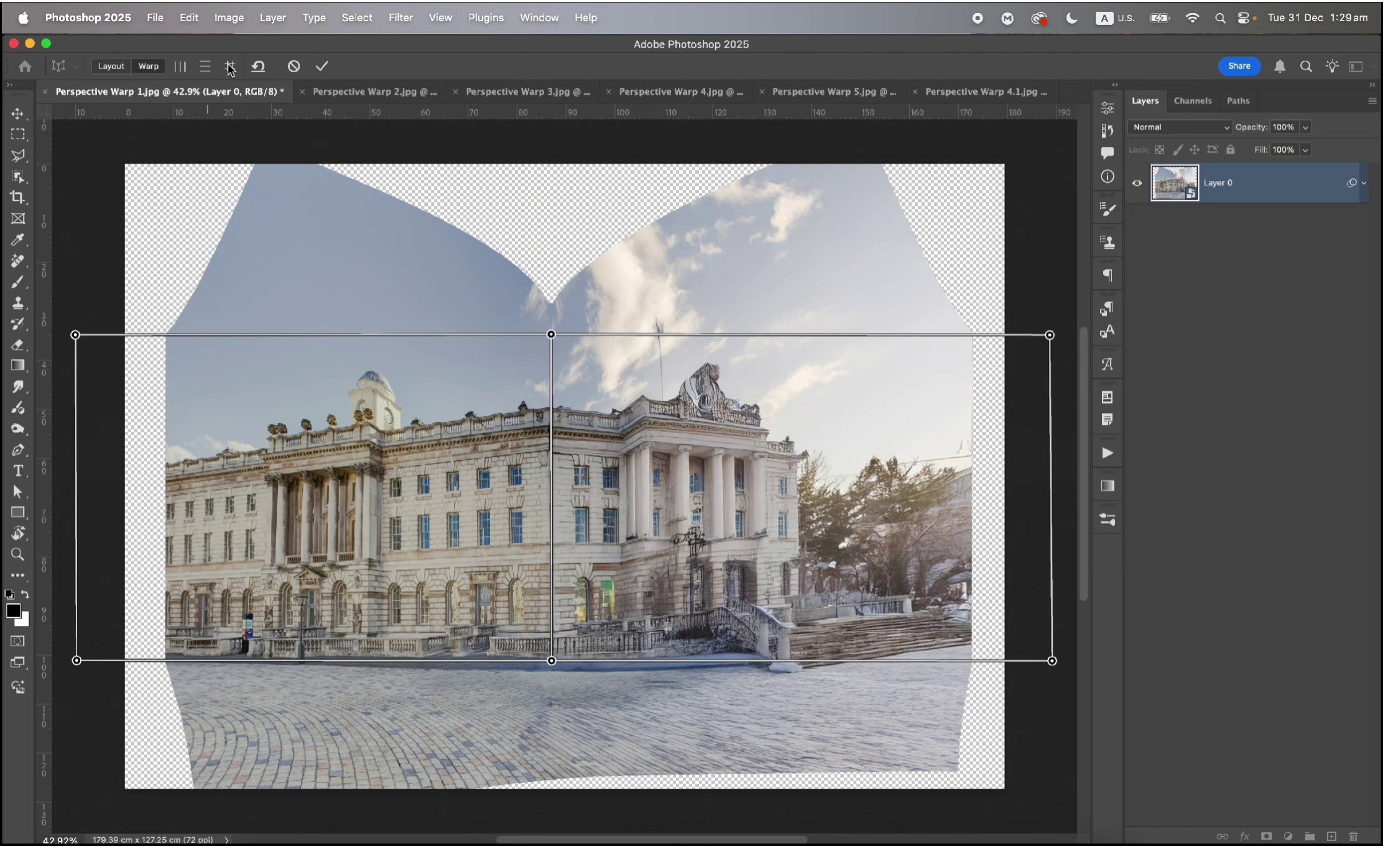
pyautogui.click(260, 67)
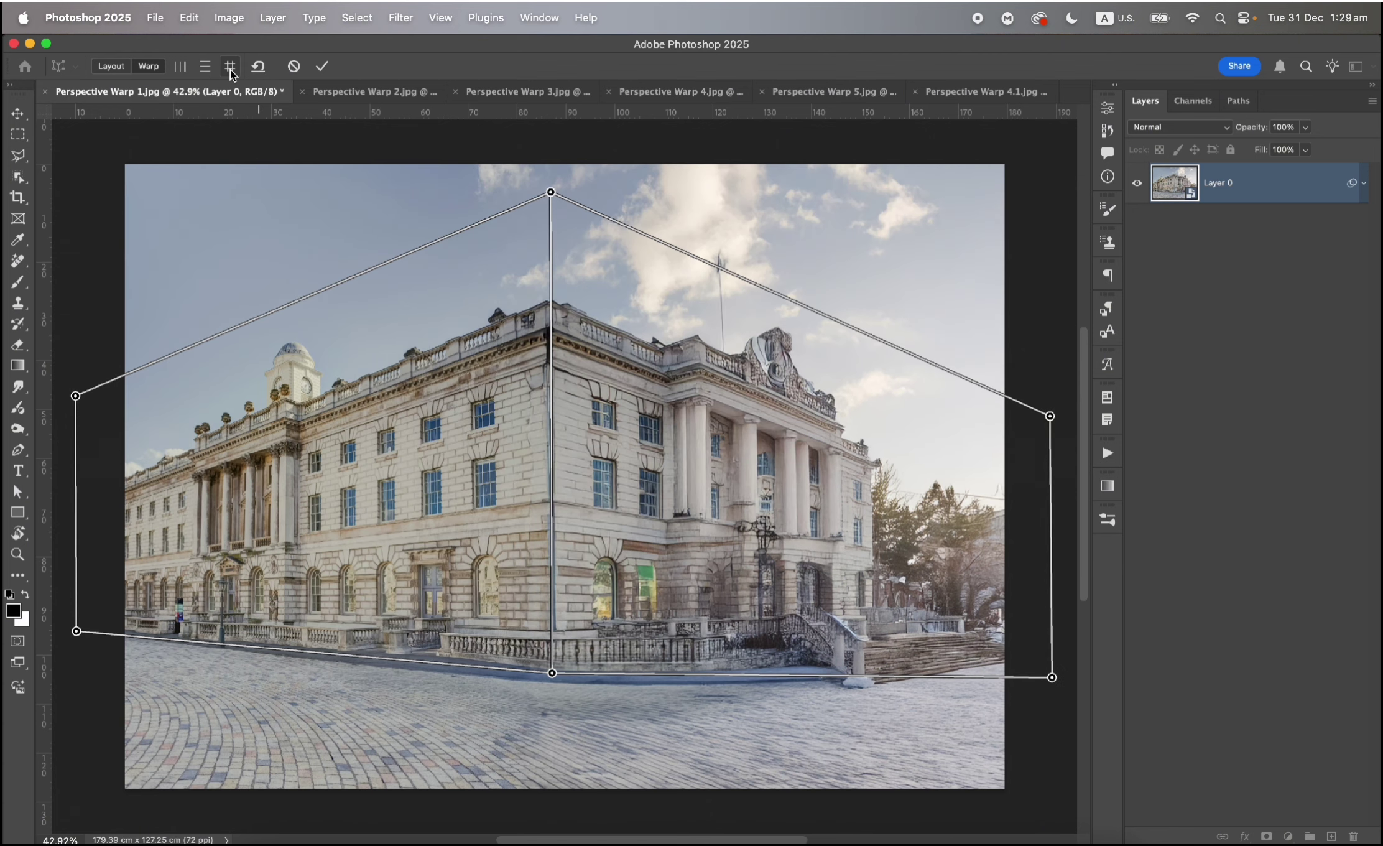
pyautogui.click(230, 68)
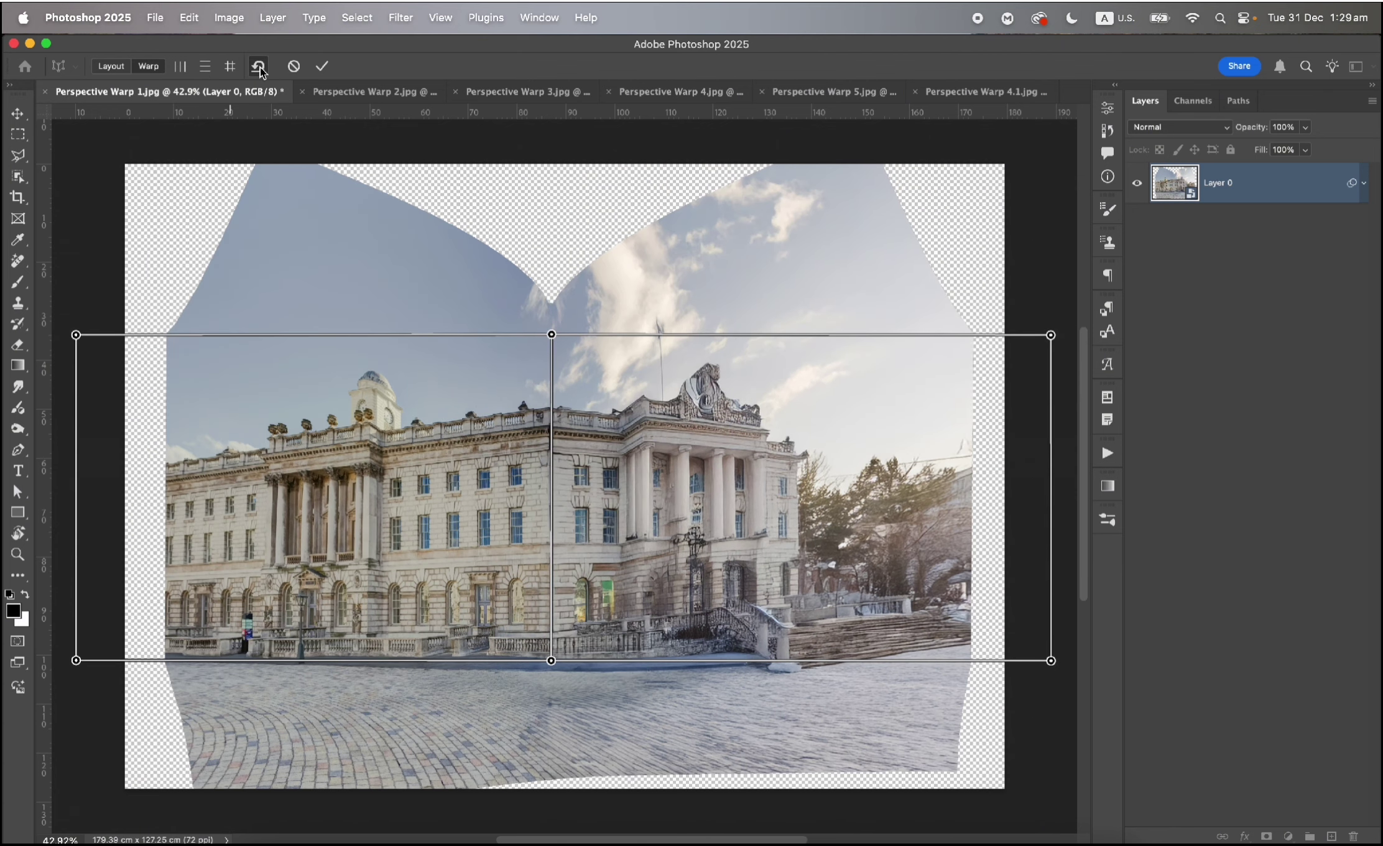
pyautogui.click(260, 68)
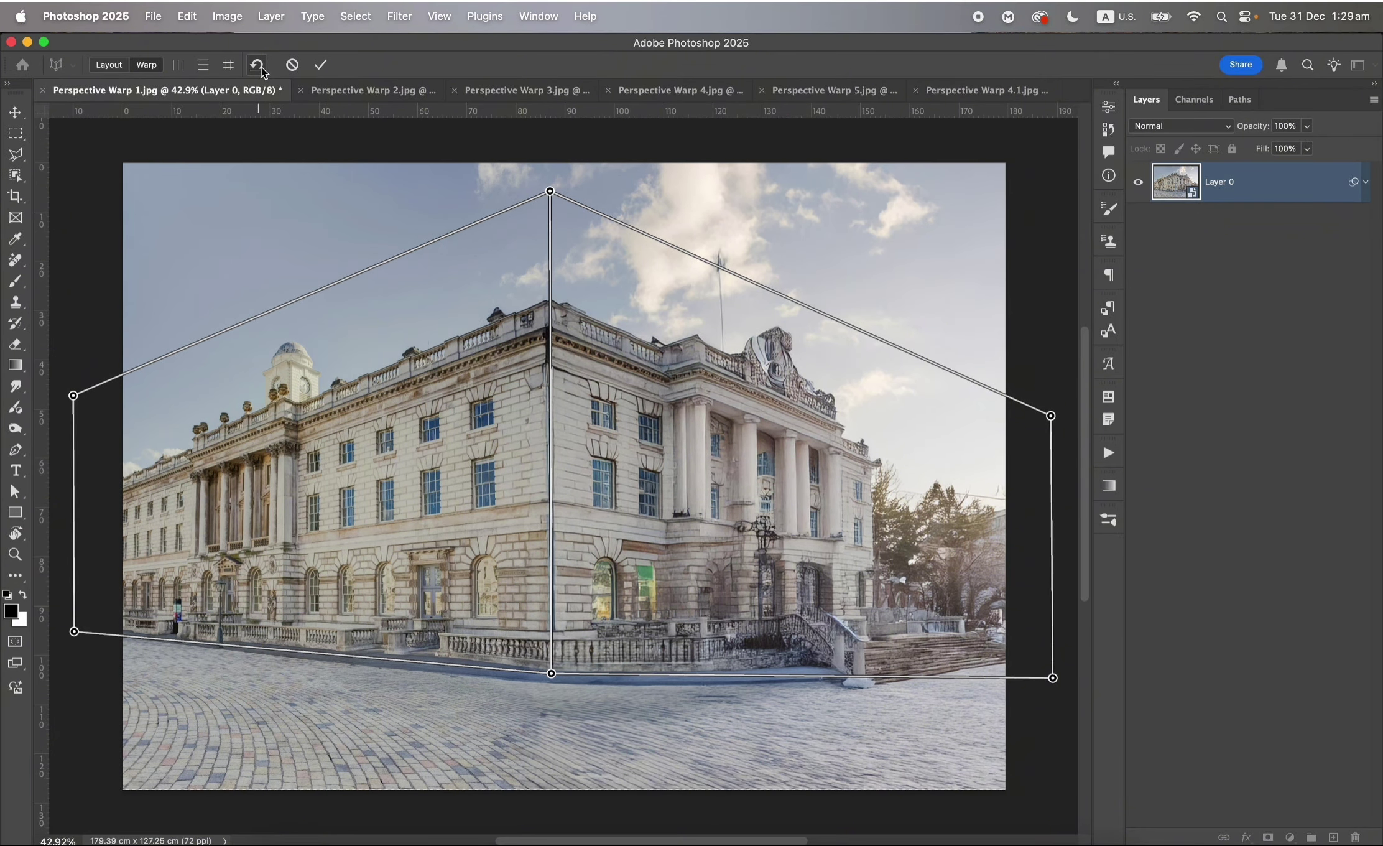
# Step: Lock the shared centre edge as a straight vertical, shift both its ends right and its upper end down, and apply the warp
pyautogui.keyDown('shift'); pyautogui.click(550, 346); pyautogui.keyUp('shift')
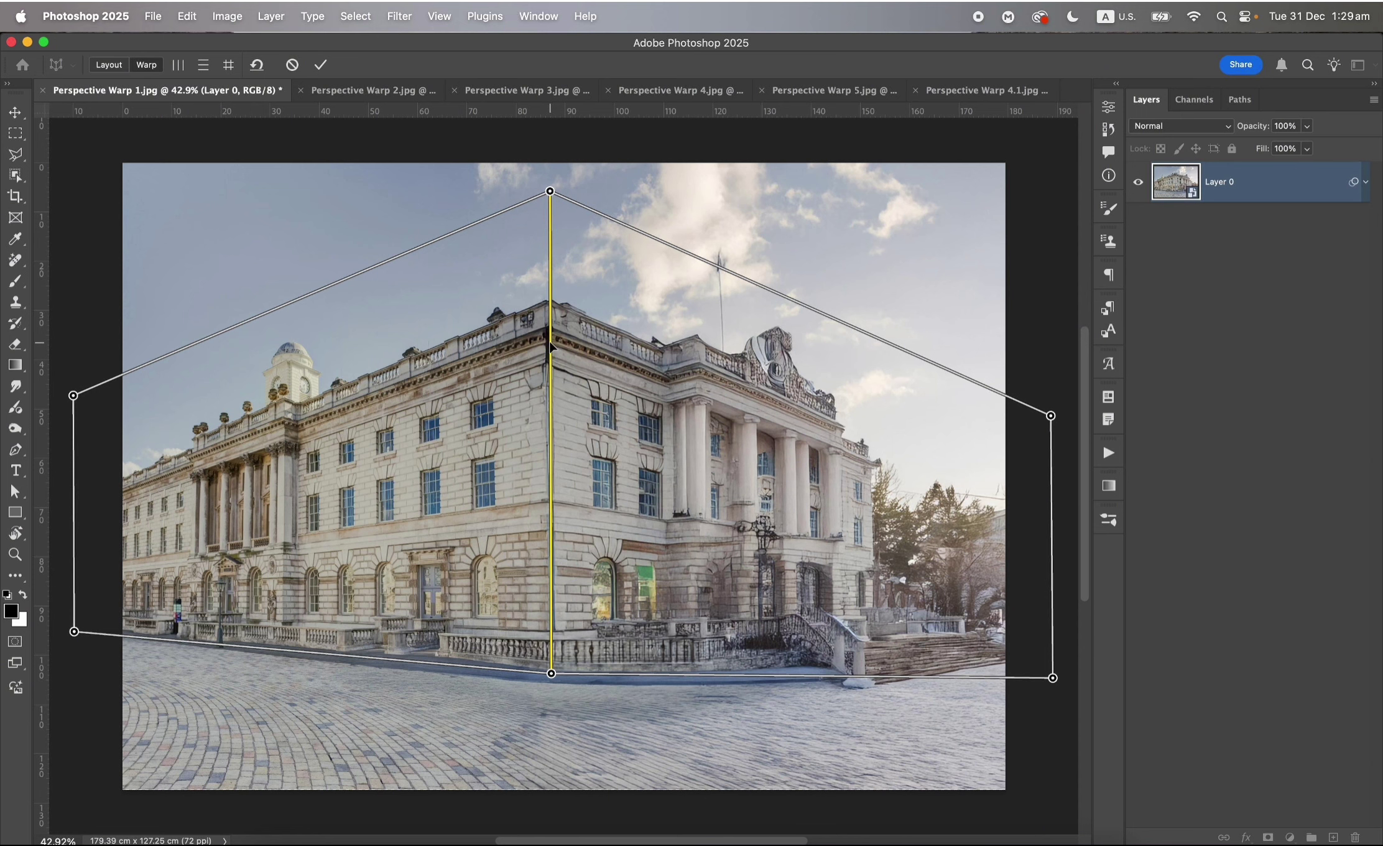
pyautogui.moveTo(551, 673); pyautogui.dragTo(705, 698)
pyautogui.moveTo(550, 191); pyautogui.dragTo(702, 321)
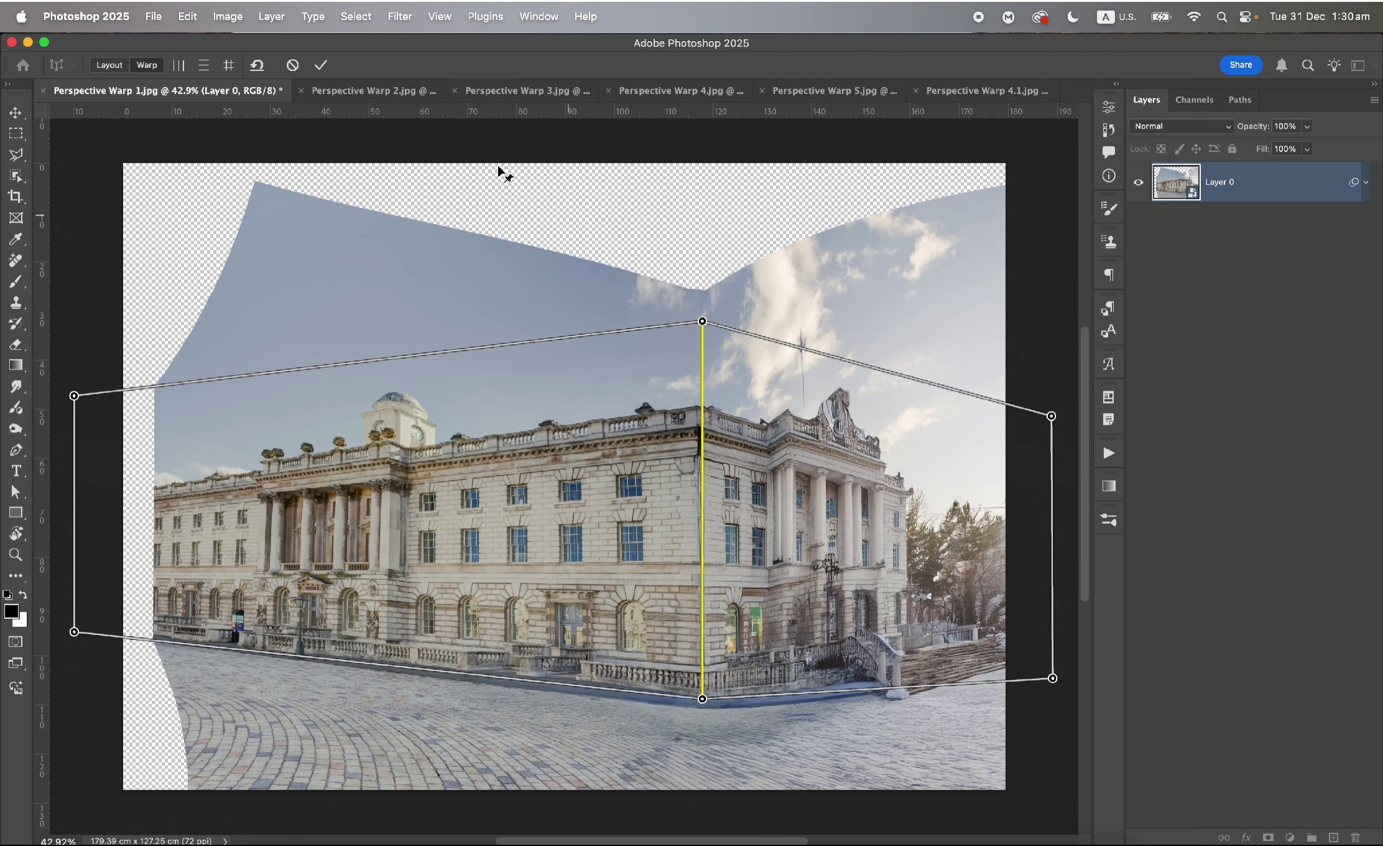
pyautogui.click(321, 65)
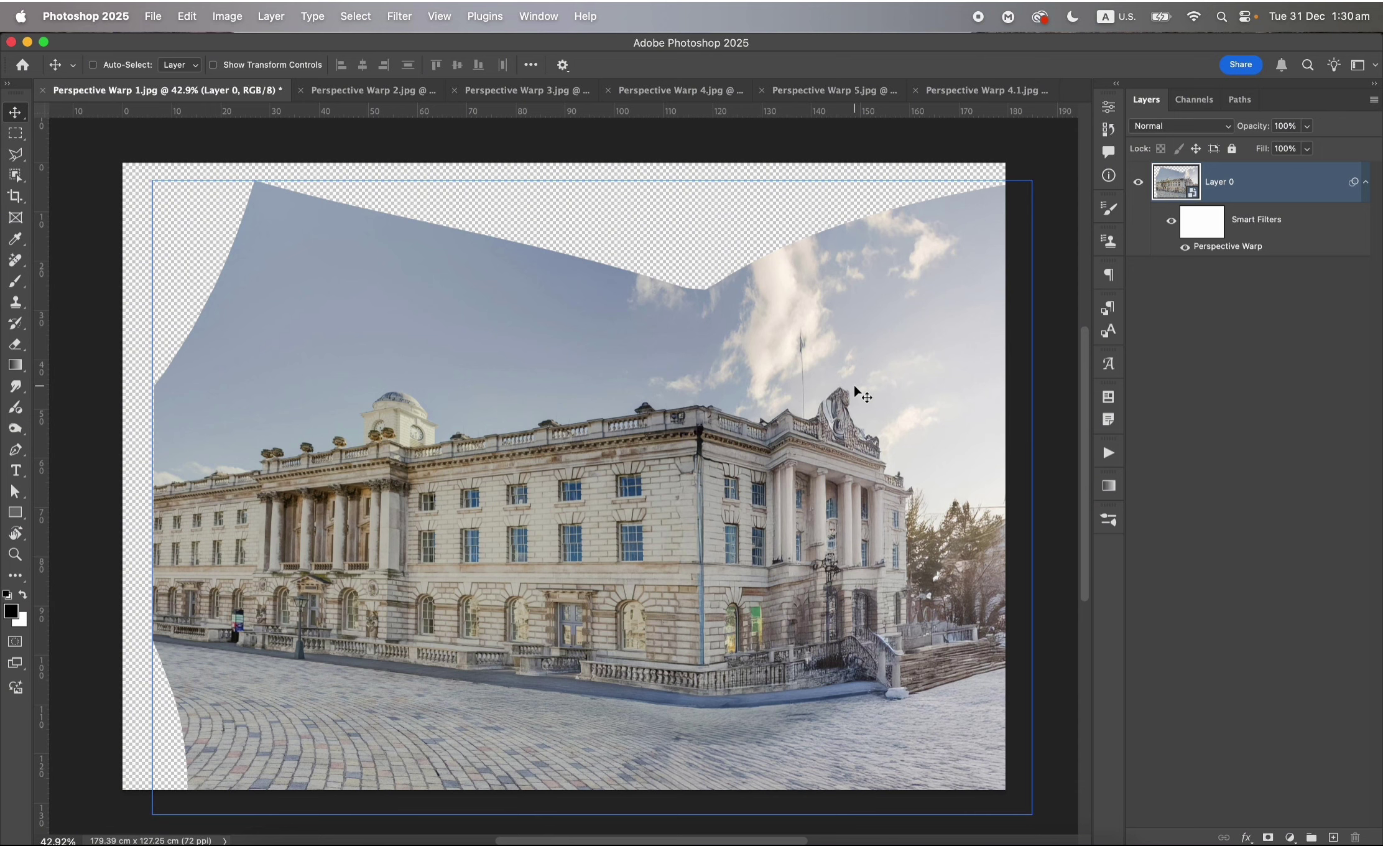
# Step: Rasterize the warped layer and select the empty transparent areas around its pixels
pyautogui.rightClick(1284, 189)
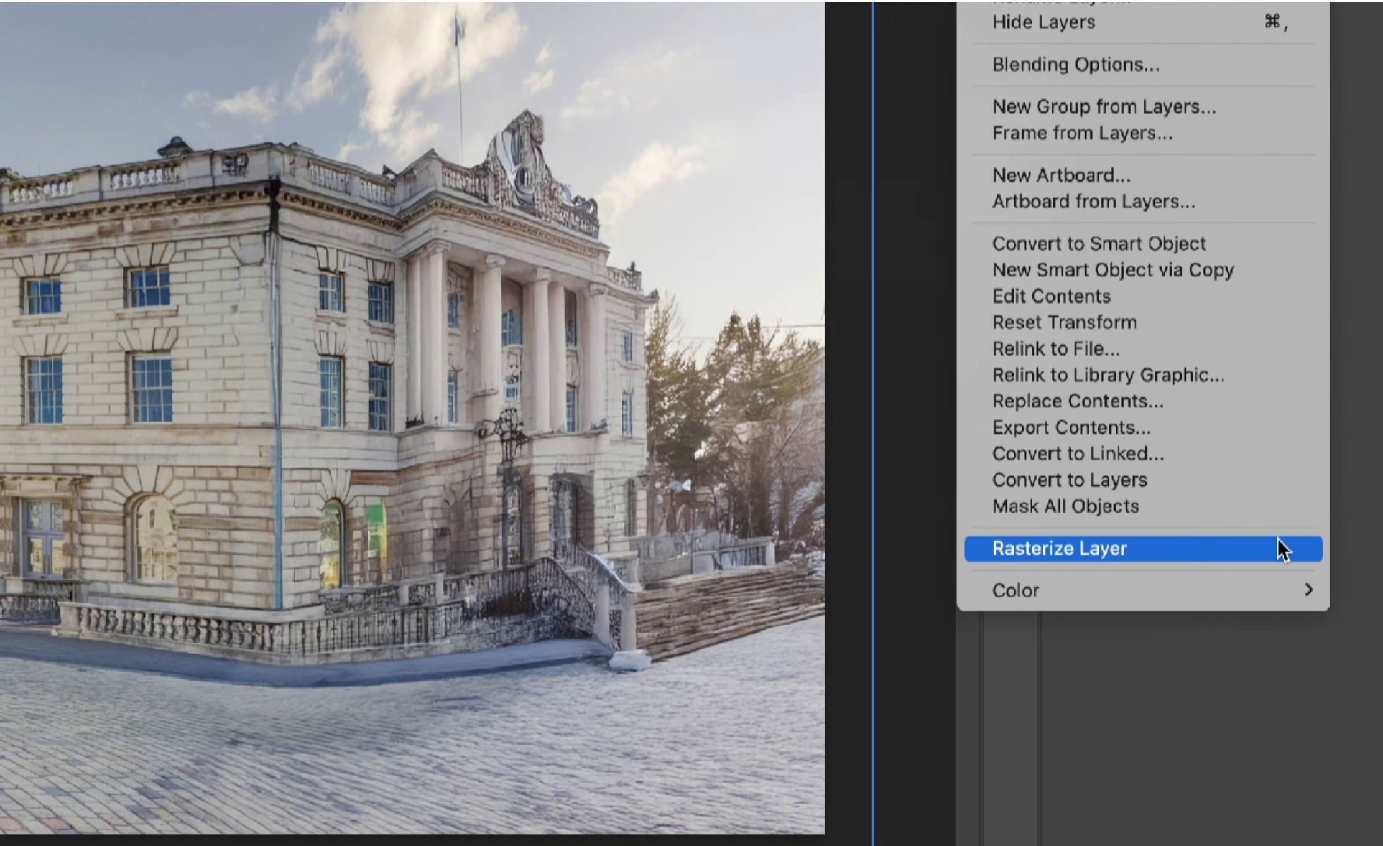
pyautogui.click(1277, 541)
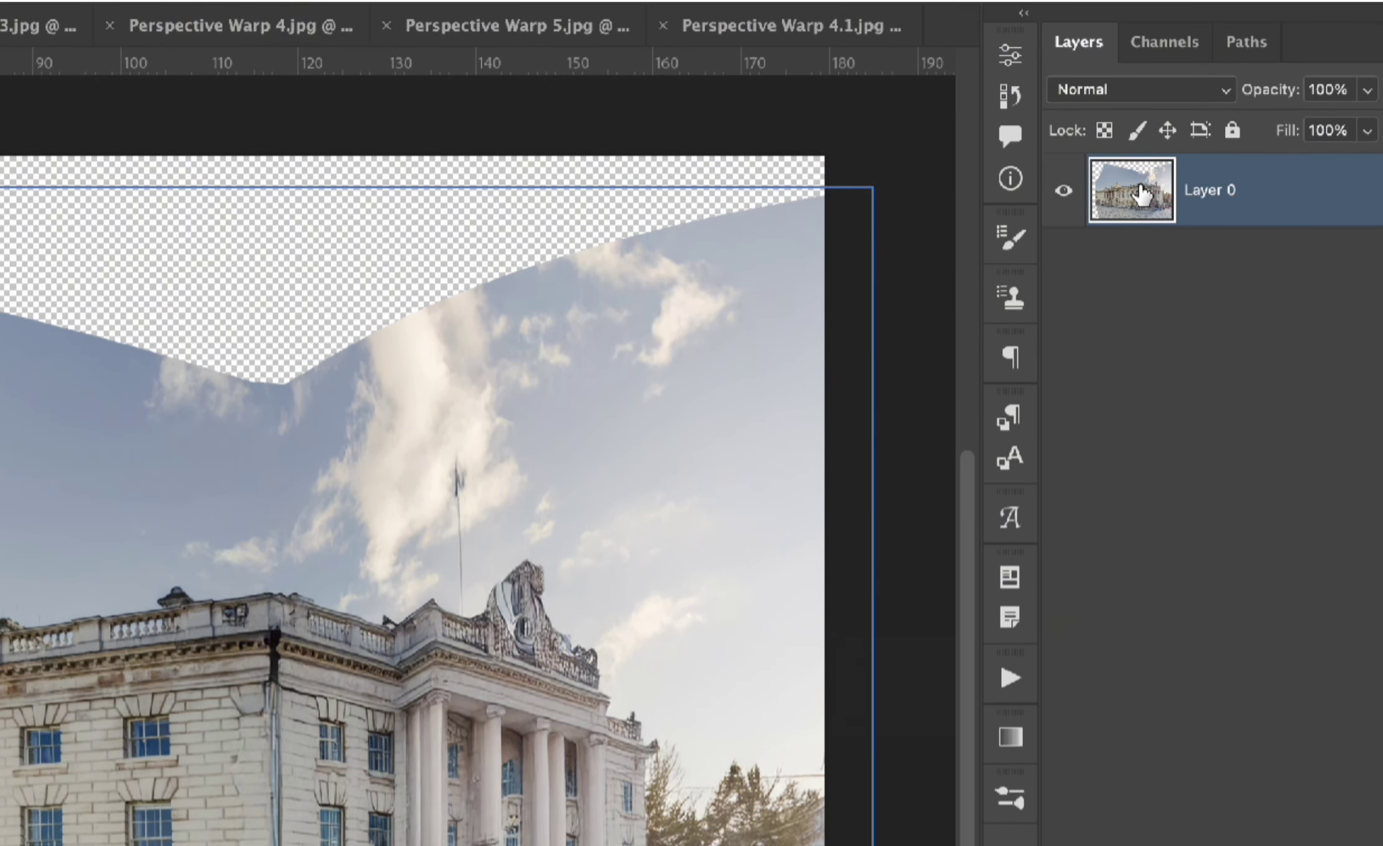
pyautogui.keyDown('super'); pyautogui.click(1141, 191); pyautogui.keyUp('super')
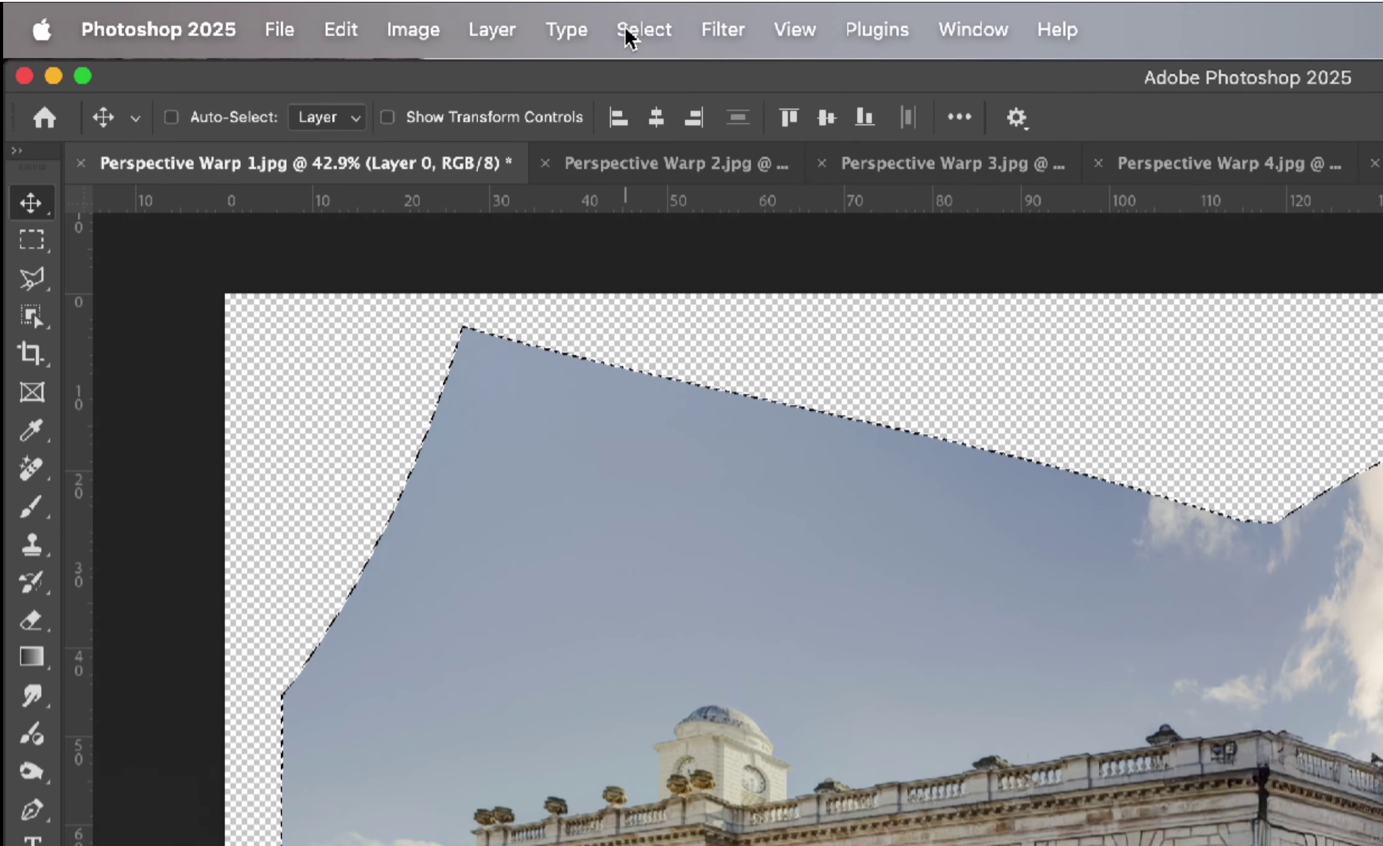
pyautogui.click(352, 17)
pyautogui.click(667, 159)
# Step: Fill the selected empty areas with Content-Aware Fill, output to a new layer, and remove the selection
pyautogui.click(342, 30)
pyautogui.click(428, 537)
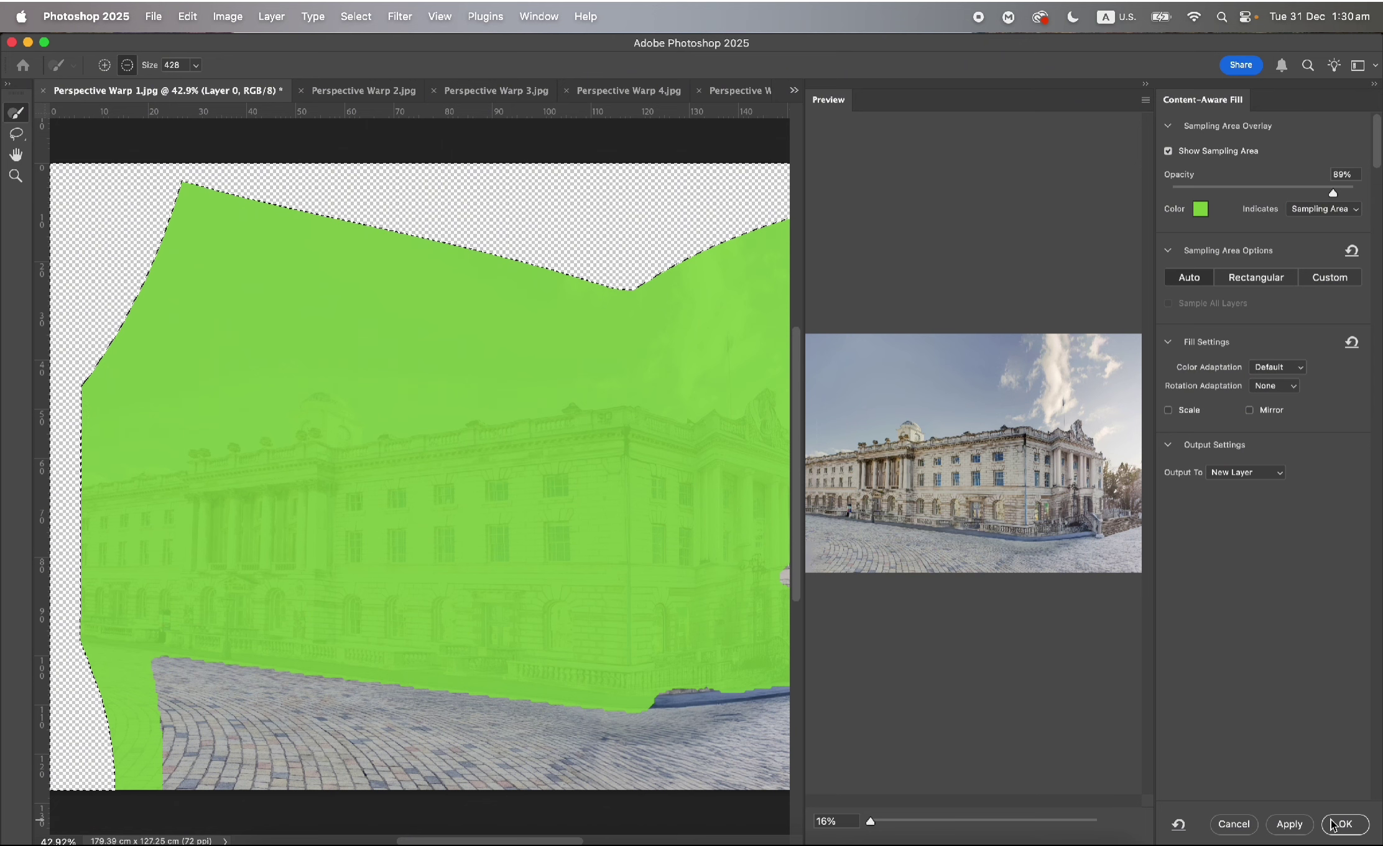
pyautogui.click(1346, 821)
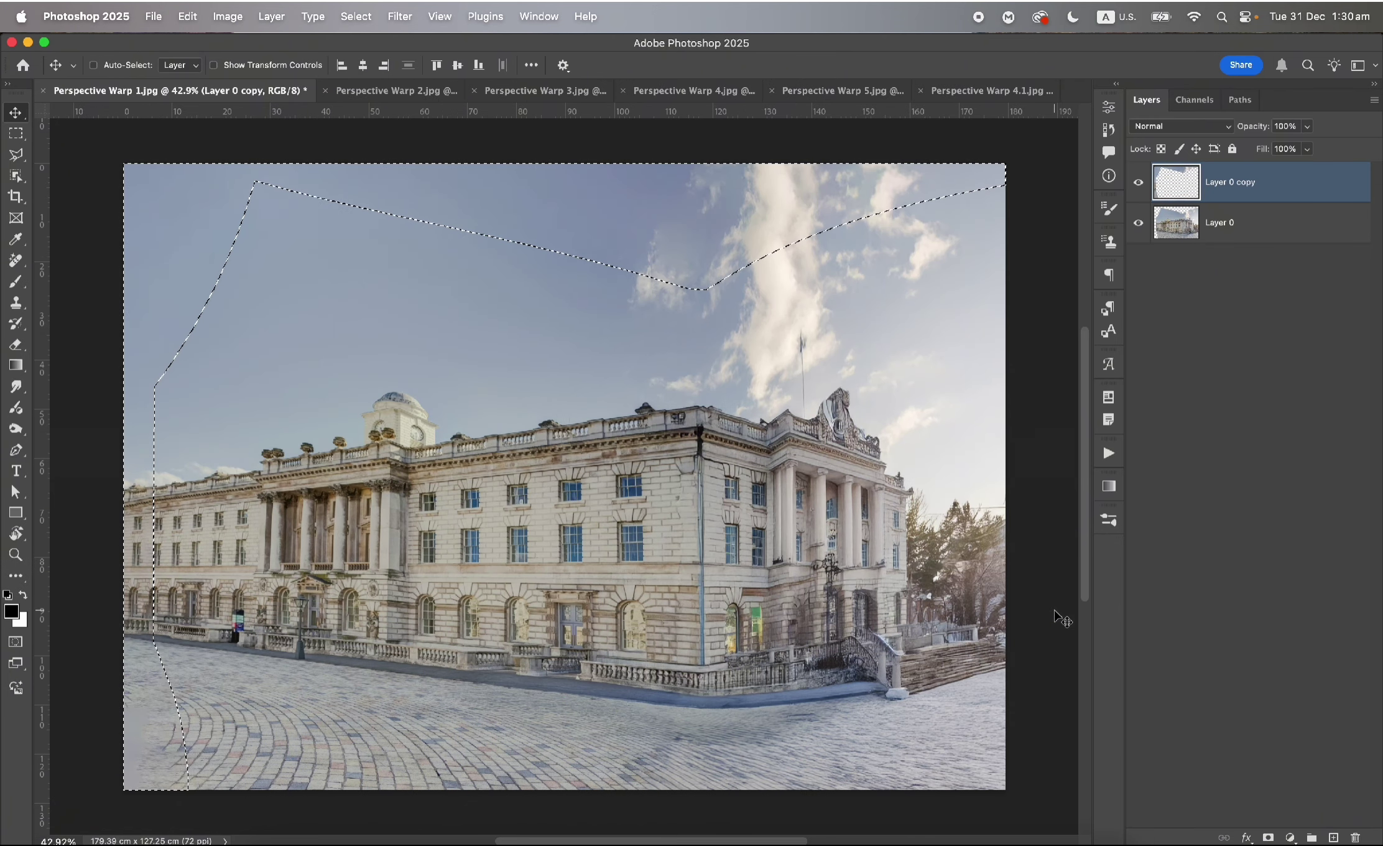
pyautogui.press('super+d')
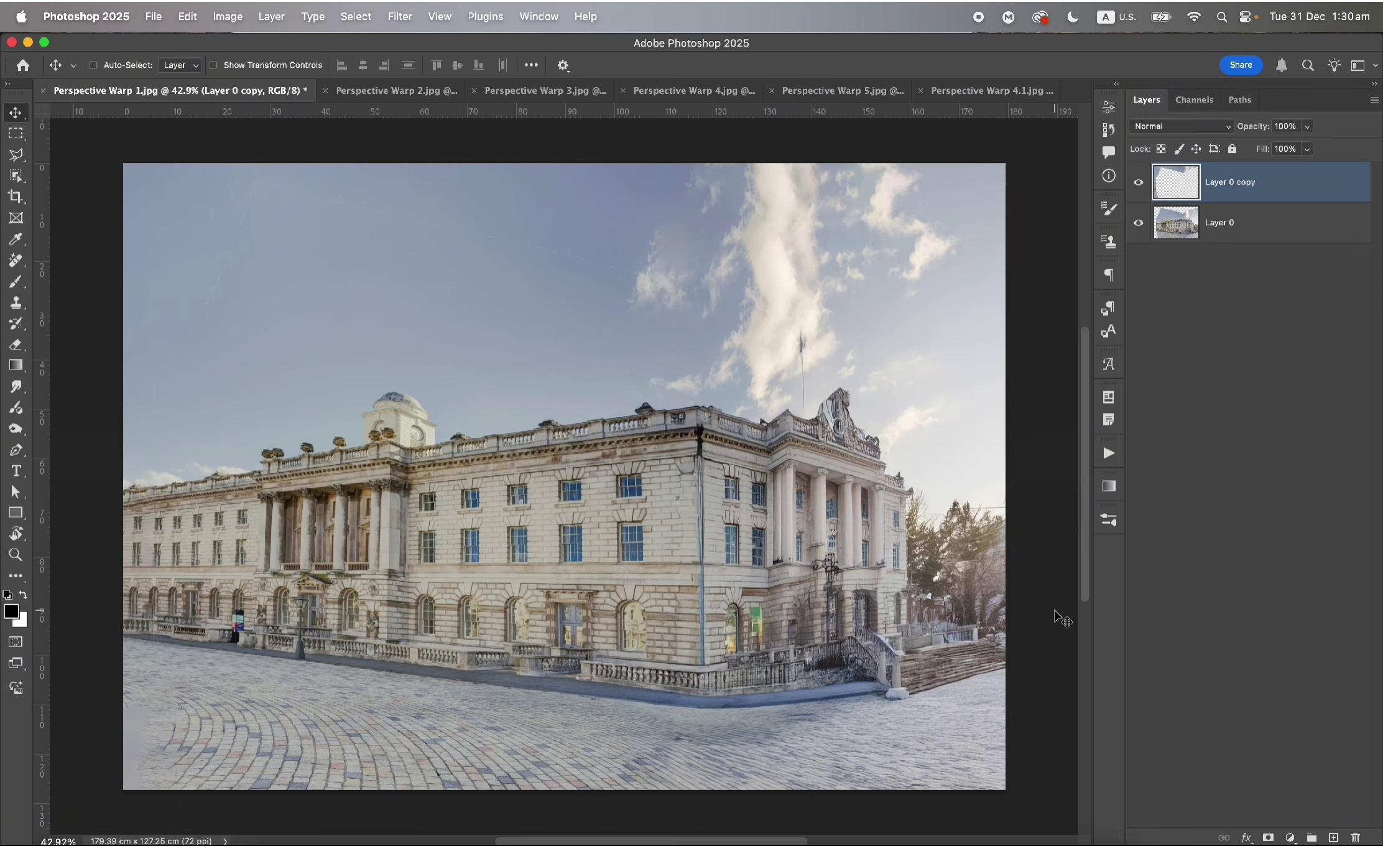
# Step: Select both Layer 0 and Layer 0 copy
pyautogui.press('super+alt+a')
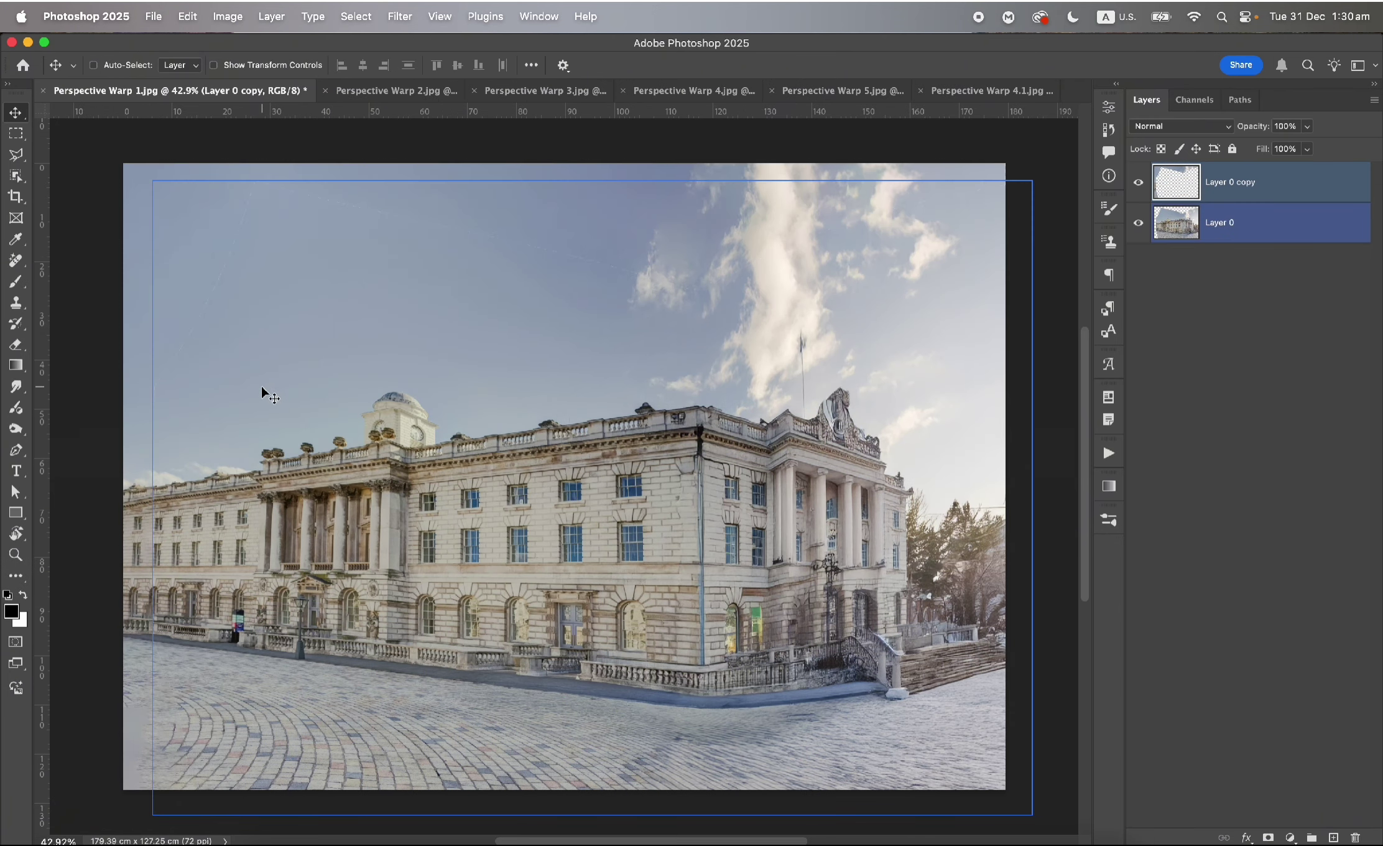